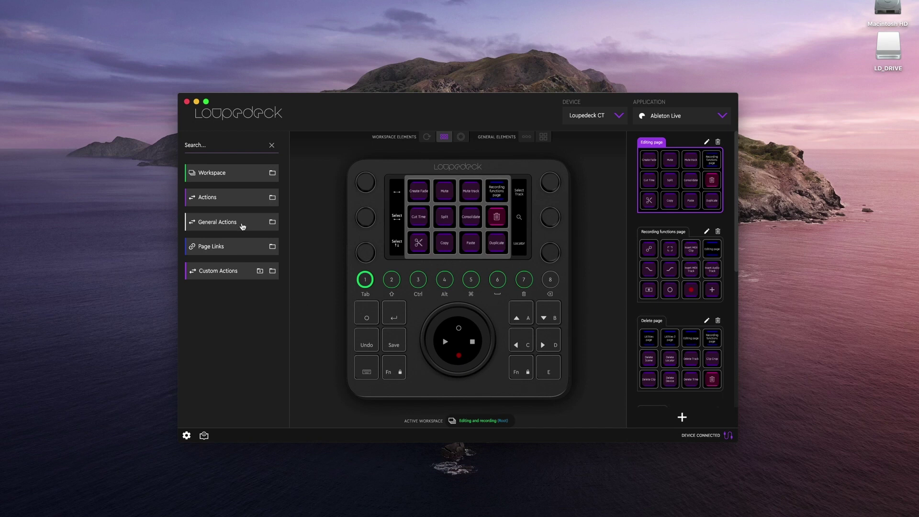
# Assign the Modifier: Left Alt keyboard action to the CT's C key, then switch to Photoshop
pyautogui.click(242, 226)
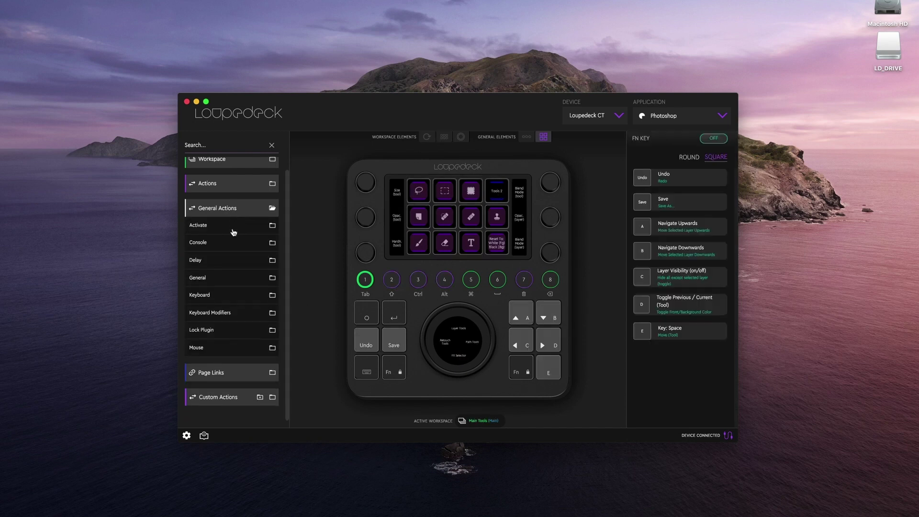
pyautogui.click(234, 313)
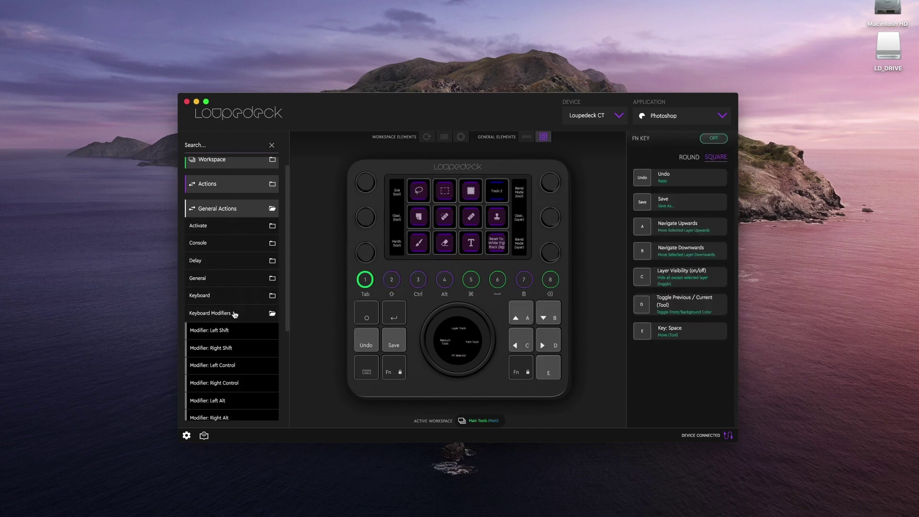
pyautogui.scroll(-2, 234, 314)
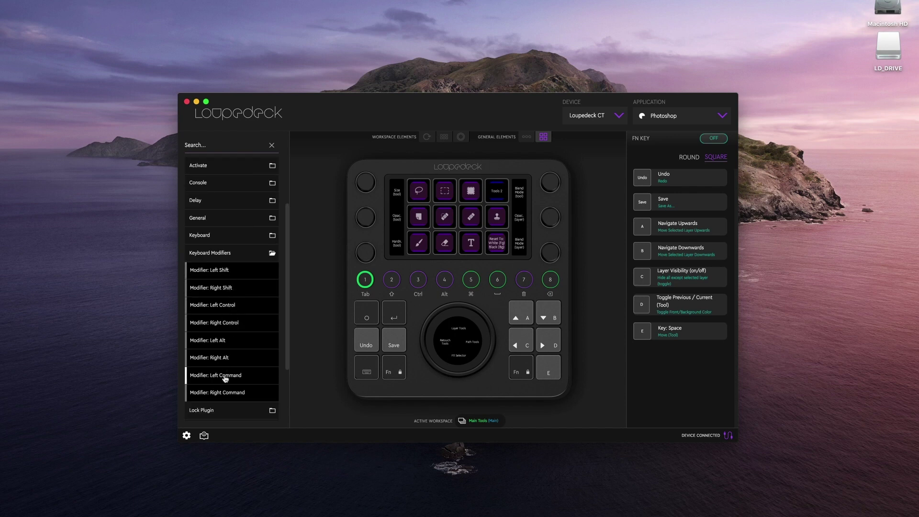
pyautogui.moveTo(222, 341); pyautogui.dragTo(522, 345)
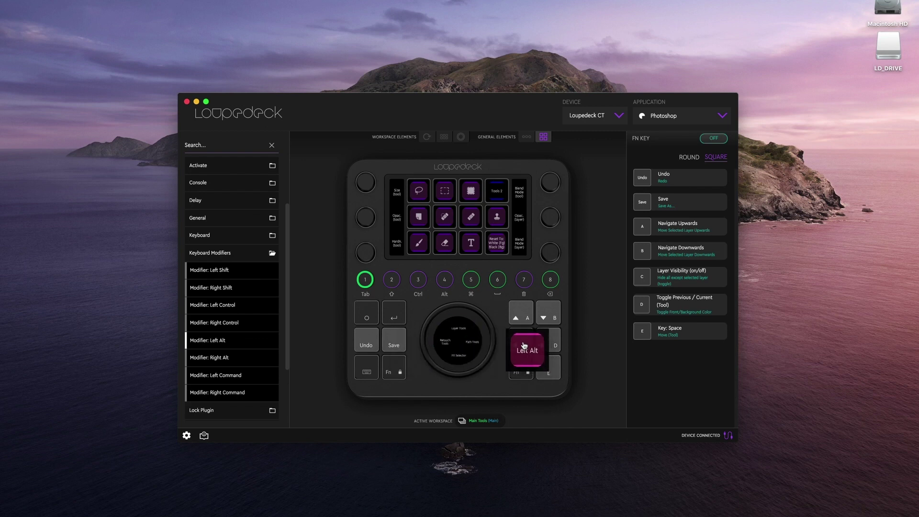
pyautogui.moveTo(522, 346); pyautogui.dragTo(523, 349)
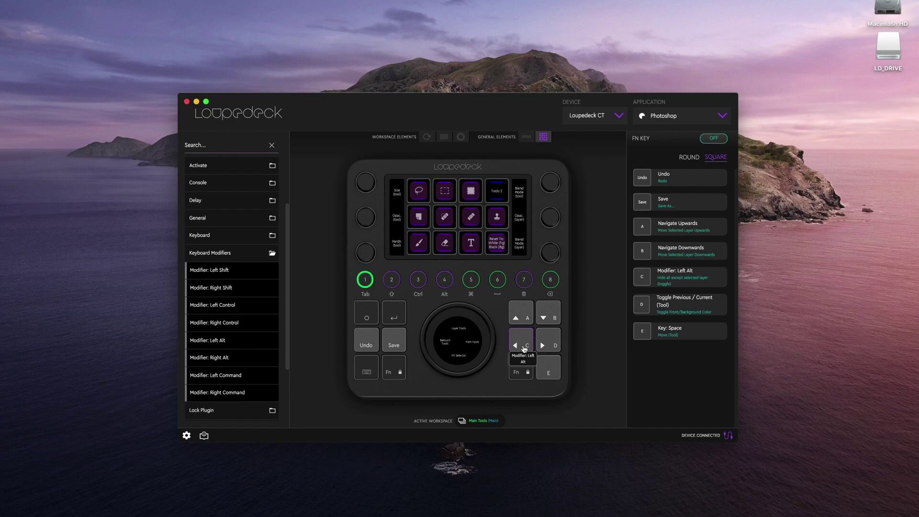
pyautogui.press('super+Tab')
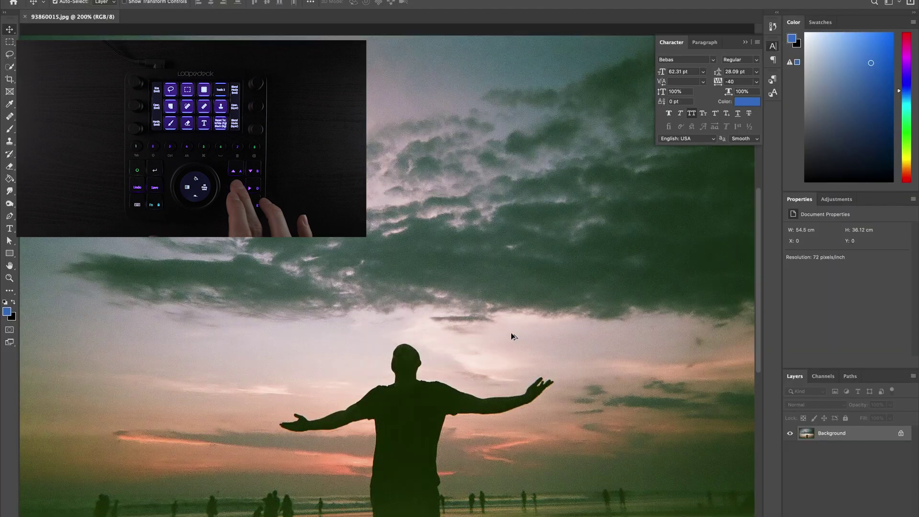
# Alt-drag the sunset photo up and left with the Move tool to create a Background copy
pyautogui.moveTo(512, 335); pyautogui.dragTo(453, 298)
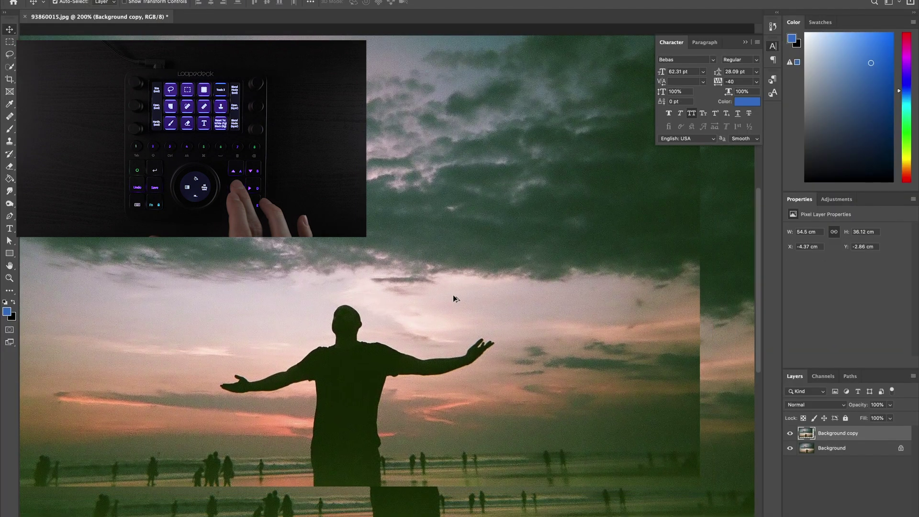